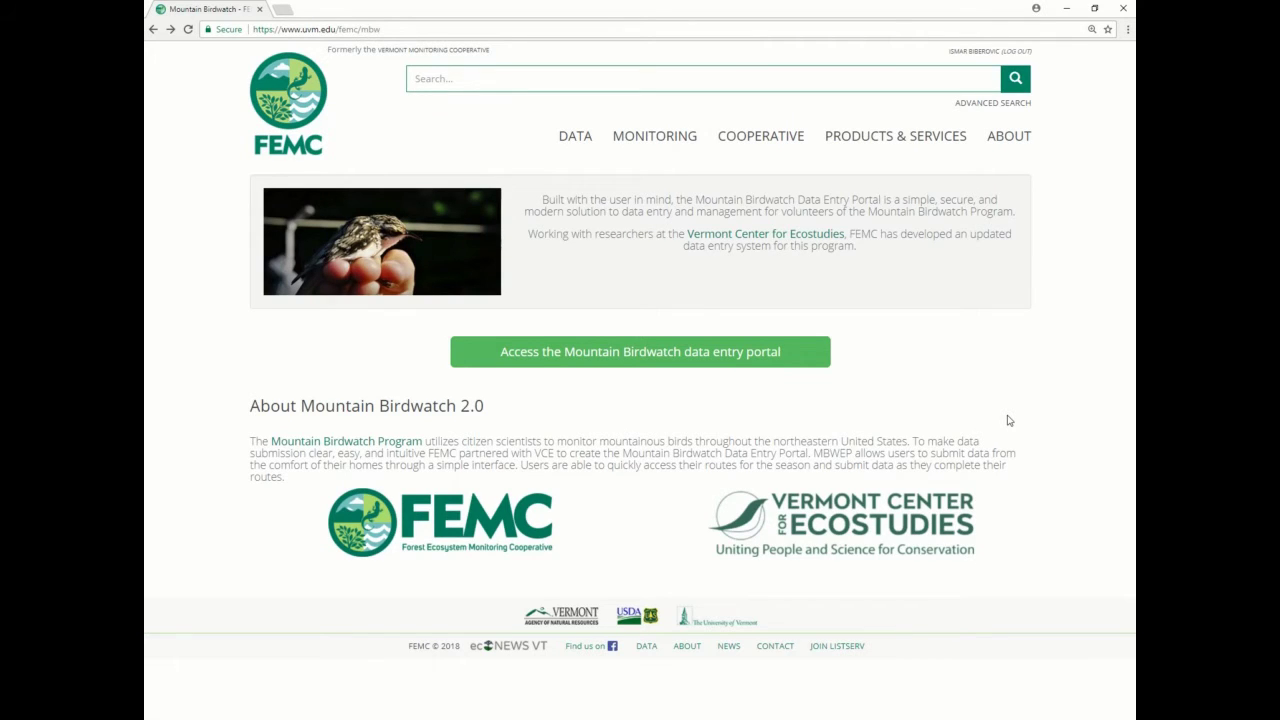
Open the Mountain Birdwatch data entry page listing the volunteer's routes by year.
{"action": "left_click", "coordinate": [630, 354]}
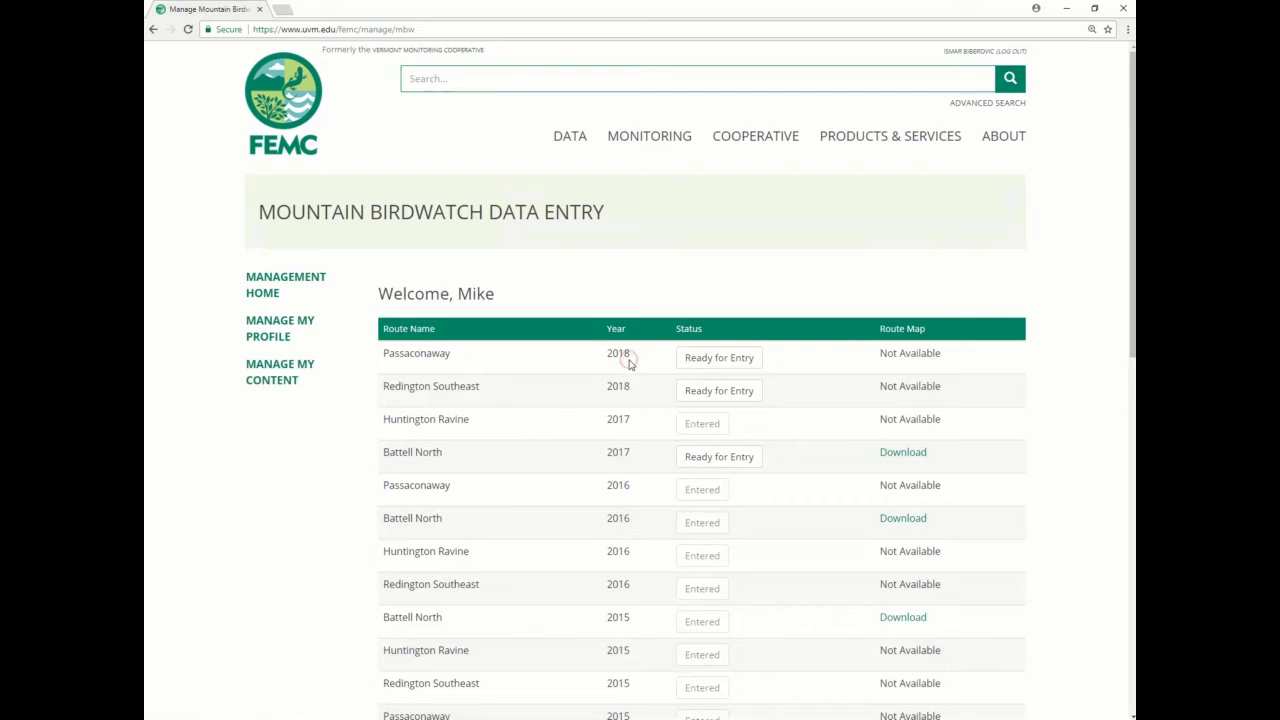
Start data entry for the Passaconaway 2018 route marked 'Ready for Entry'.
{"action": "scroll", "coordinate": [798, 398], "scroll_direction": "down", "scroll_amount": 1}
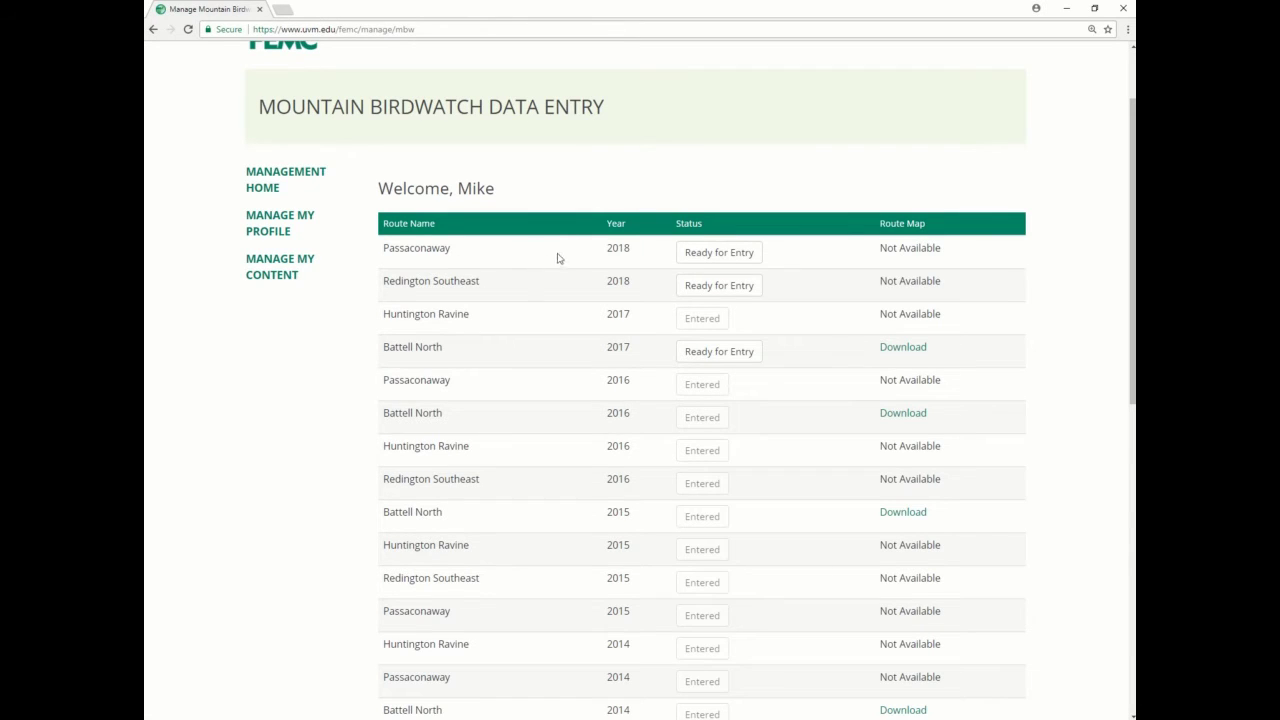
{"action": "left_click", "coordinate": [722, 258]}
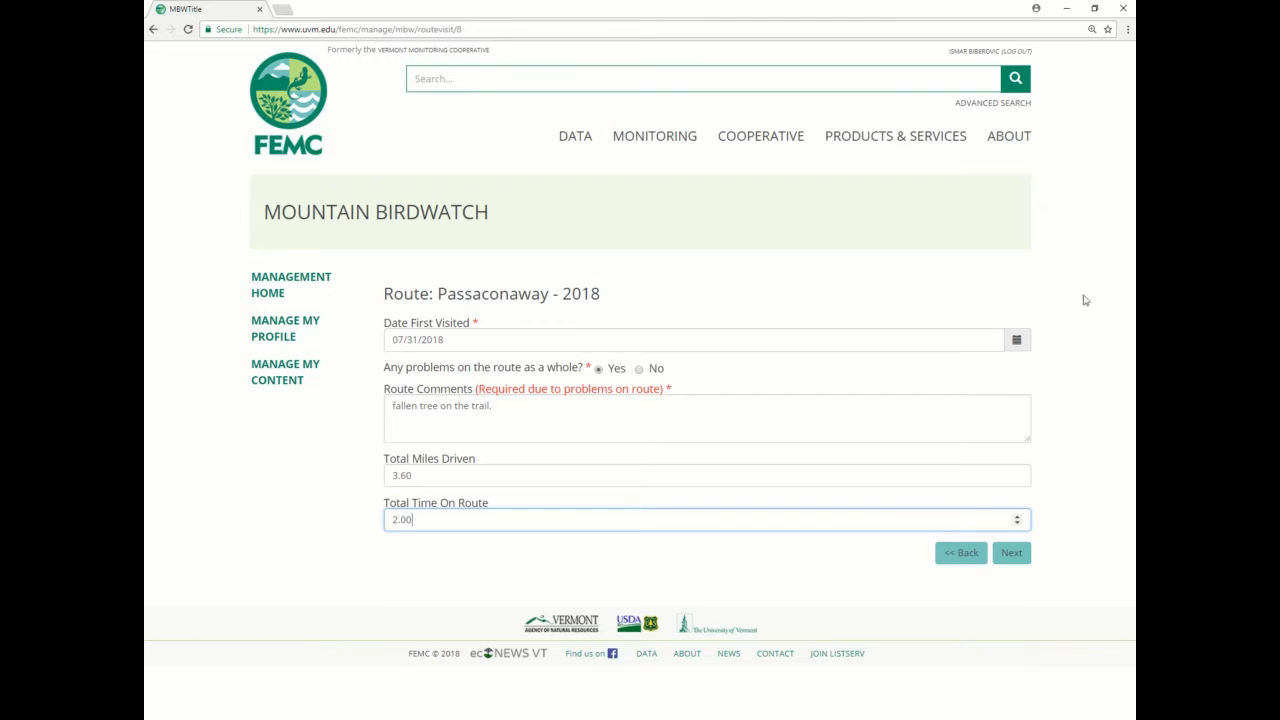
{"action": "left_click", "coordinate": [932, 337]}
{"action": "left_click", "coordinate": [829, 381]}
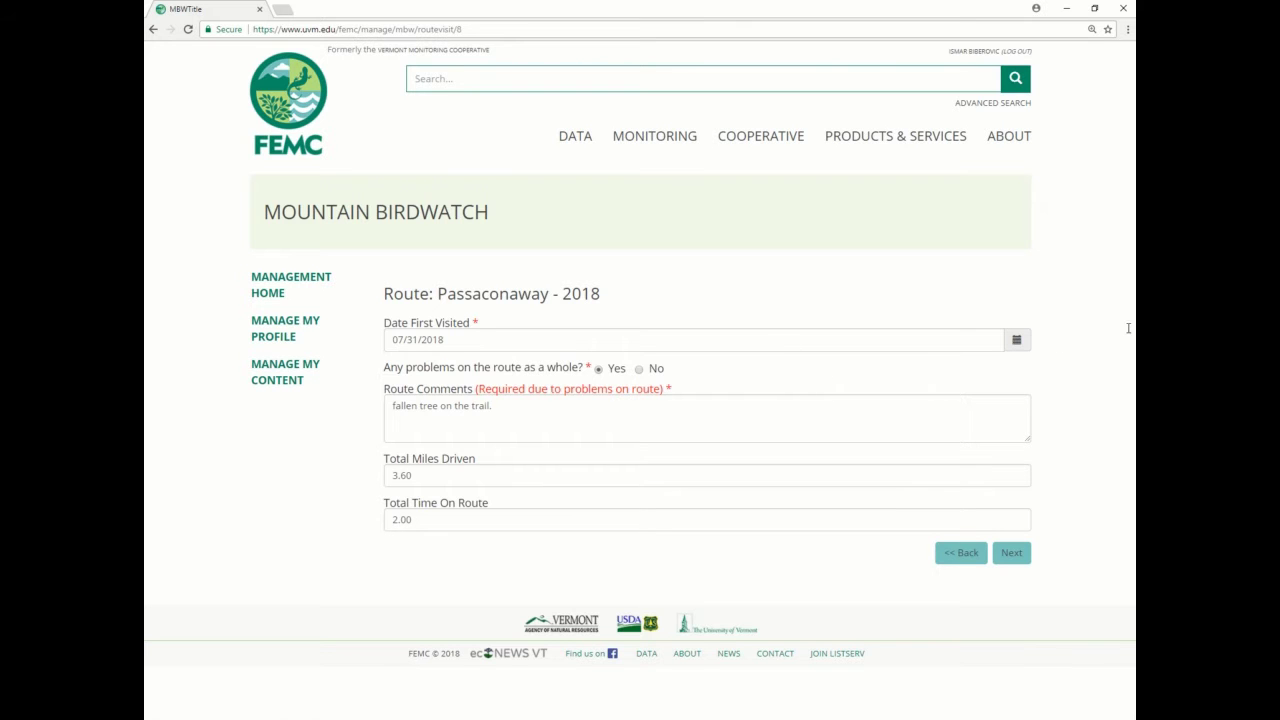
{"action": "left_click", "coordinate": [1016, 340]}
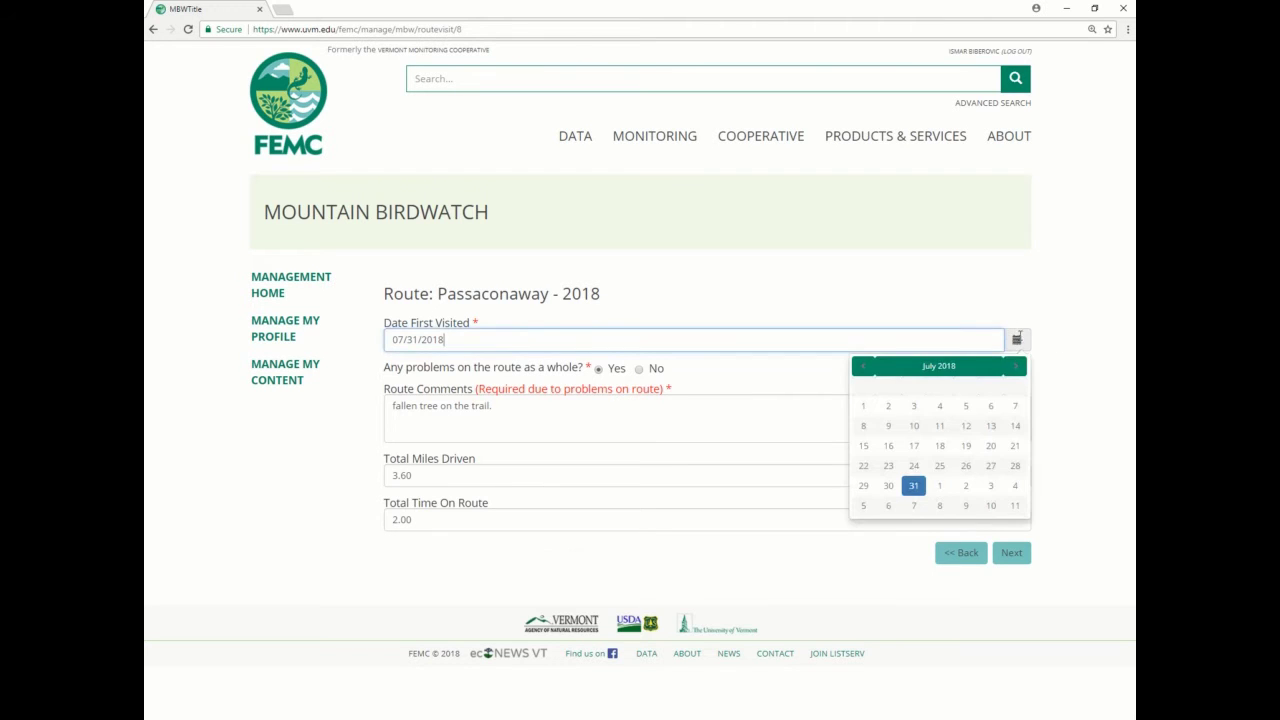
{"action": "left_click", "coordinate": [914, 492]}
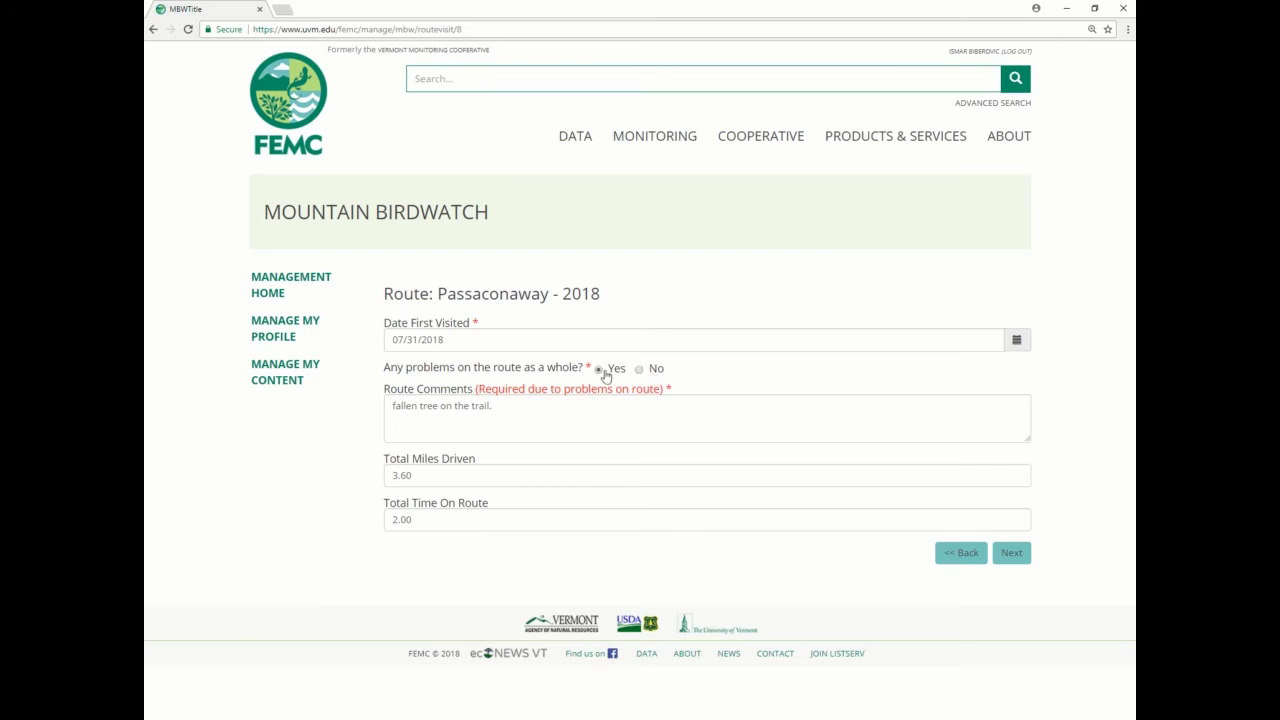
Set Passaconaway 2018 route problems to No and continue to its Stations list.
{"action": "left_click", "coordinate": [530, 417]}
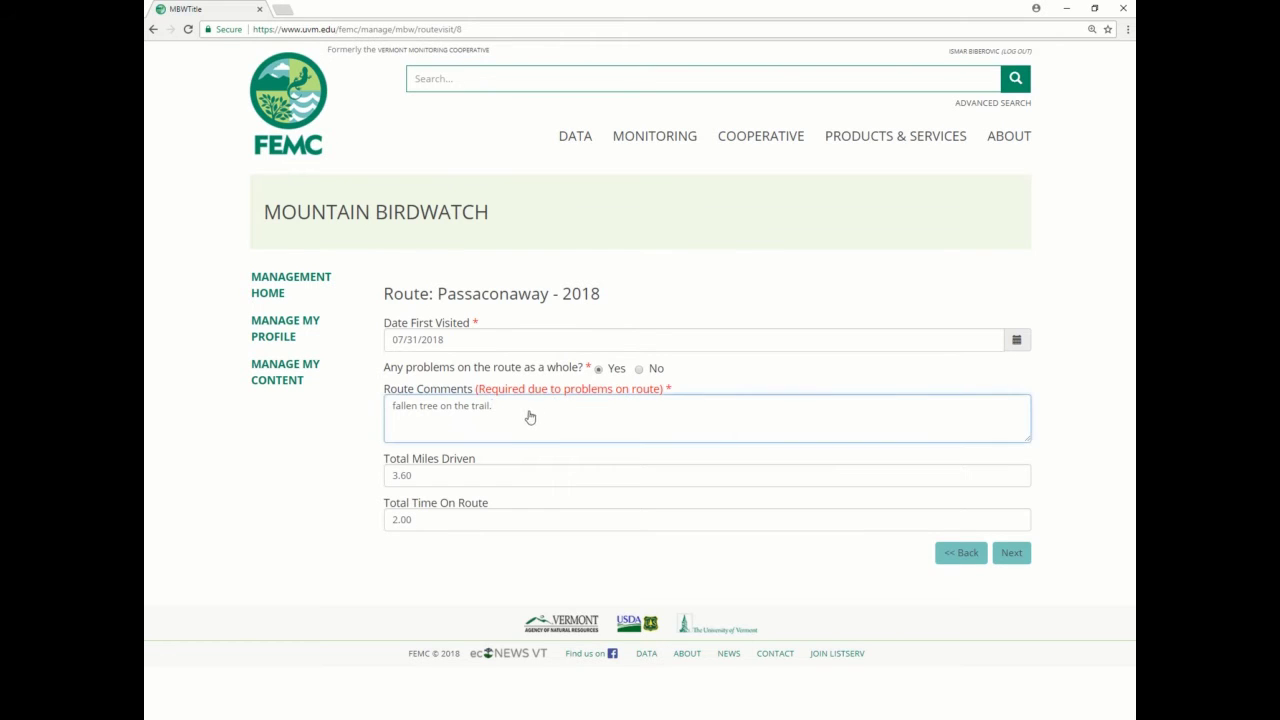
{"action": "left_click_drag", "start_coordinate": [531, 414], "coordinate": [386, 414]}
{"action": "left_click", "coordinate": [534, 417]}
{"action": "left_click", "coordinate": [639, 369]}
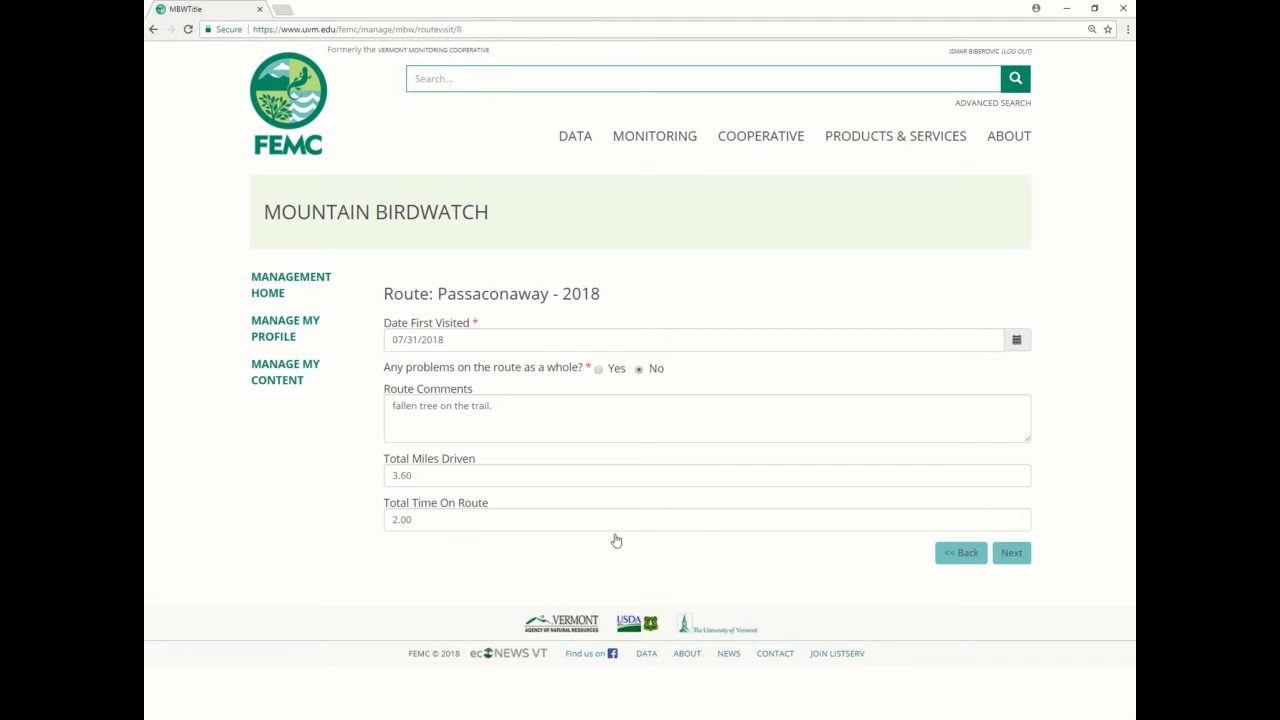
{"action": "left_click", "coordinate": [1013, 555]}
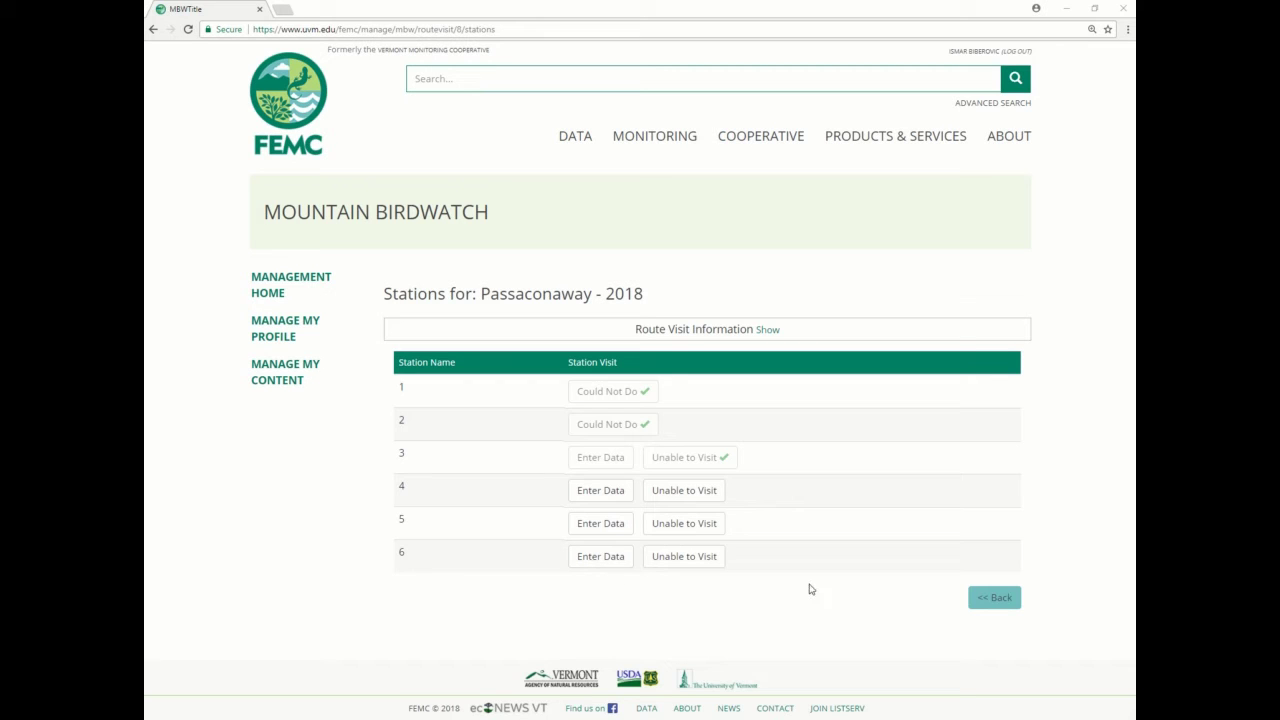
{"action": "left_click", "coordinate": [704, 500]}
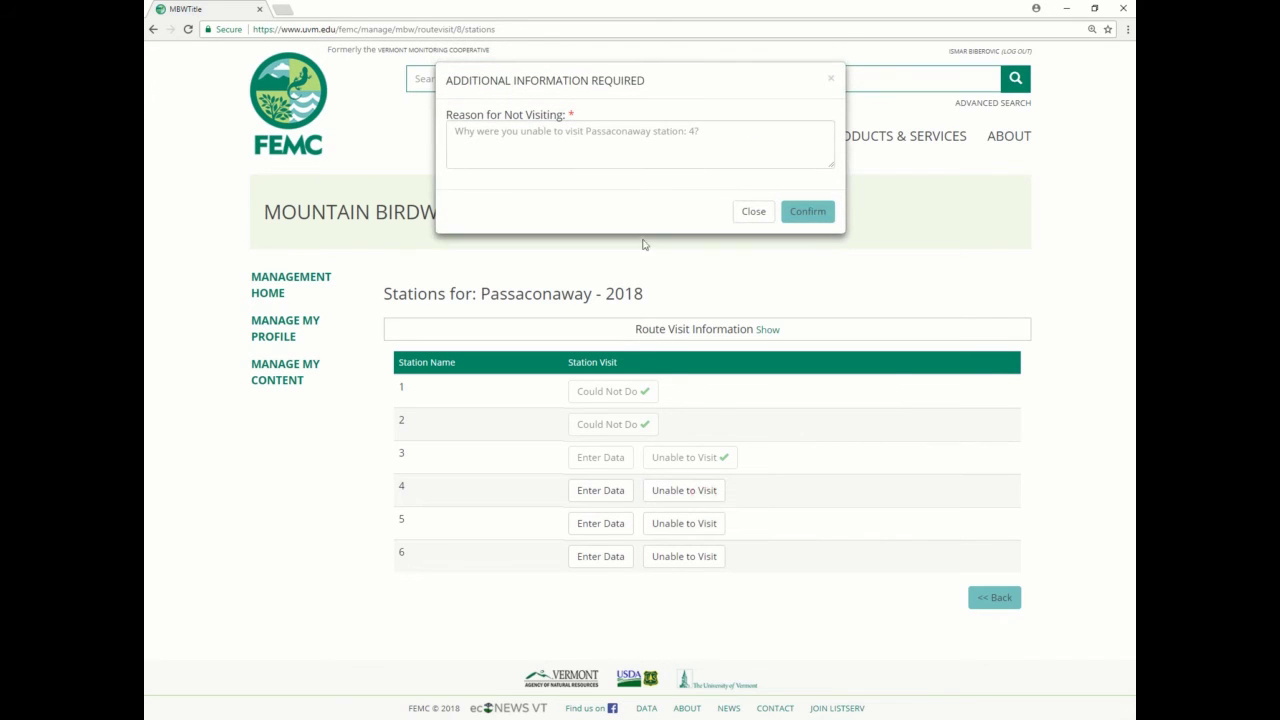
{"action": "left_click", "coordinate": [600, 143]}
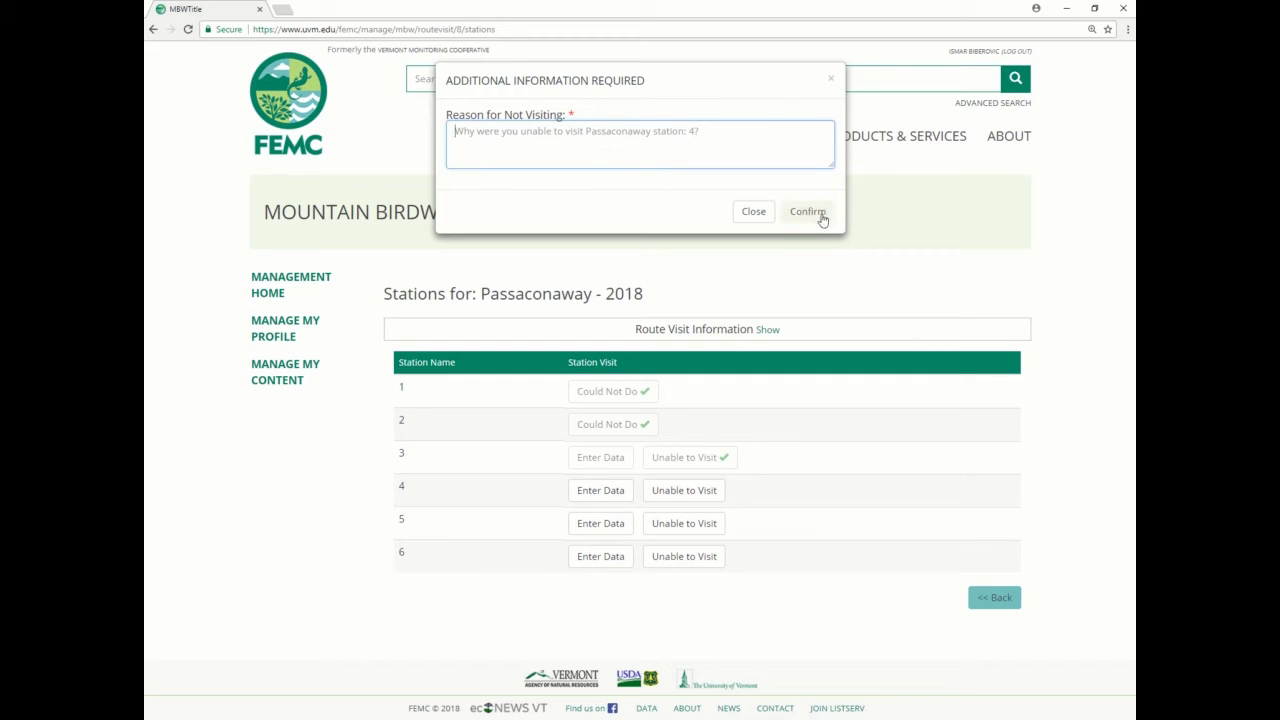
{"action": "left_click", "coordinate": [755, 214]}
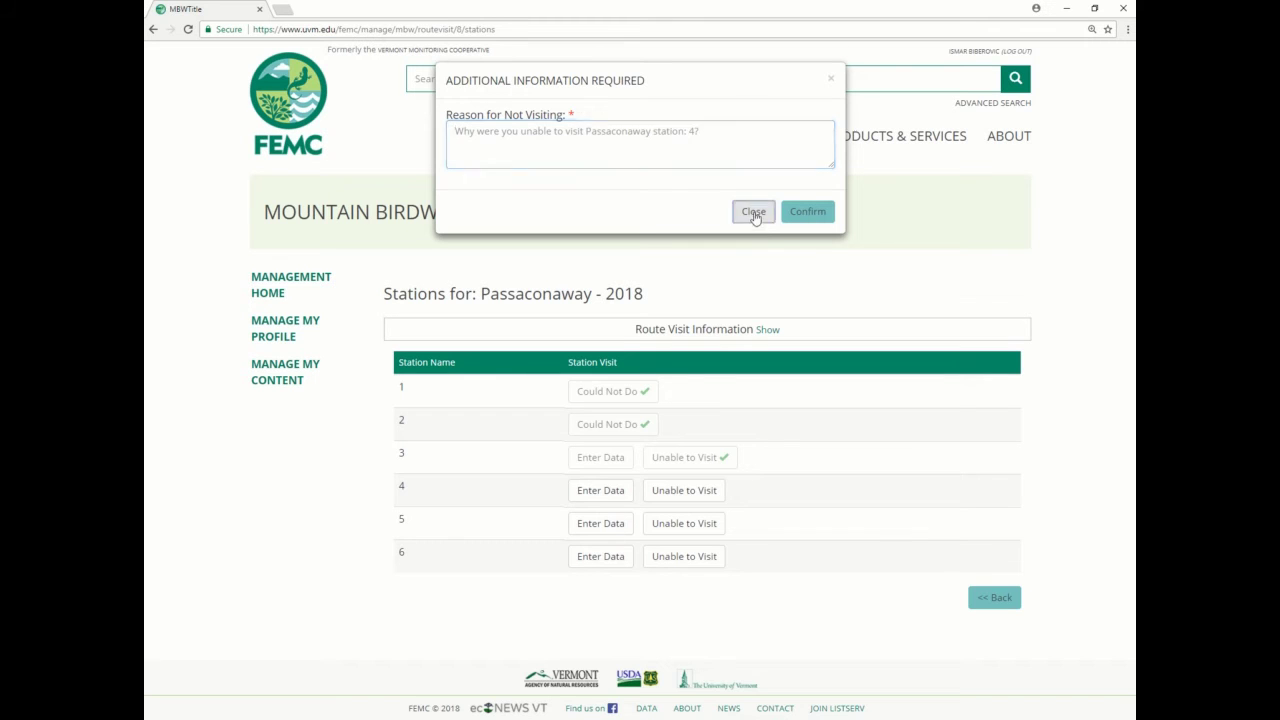
Open station 4's visit form and highlight its coordinates and 933 m elevation.
{"action": "left_click", "coordinate": [613, 494]}
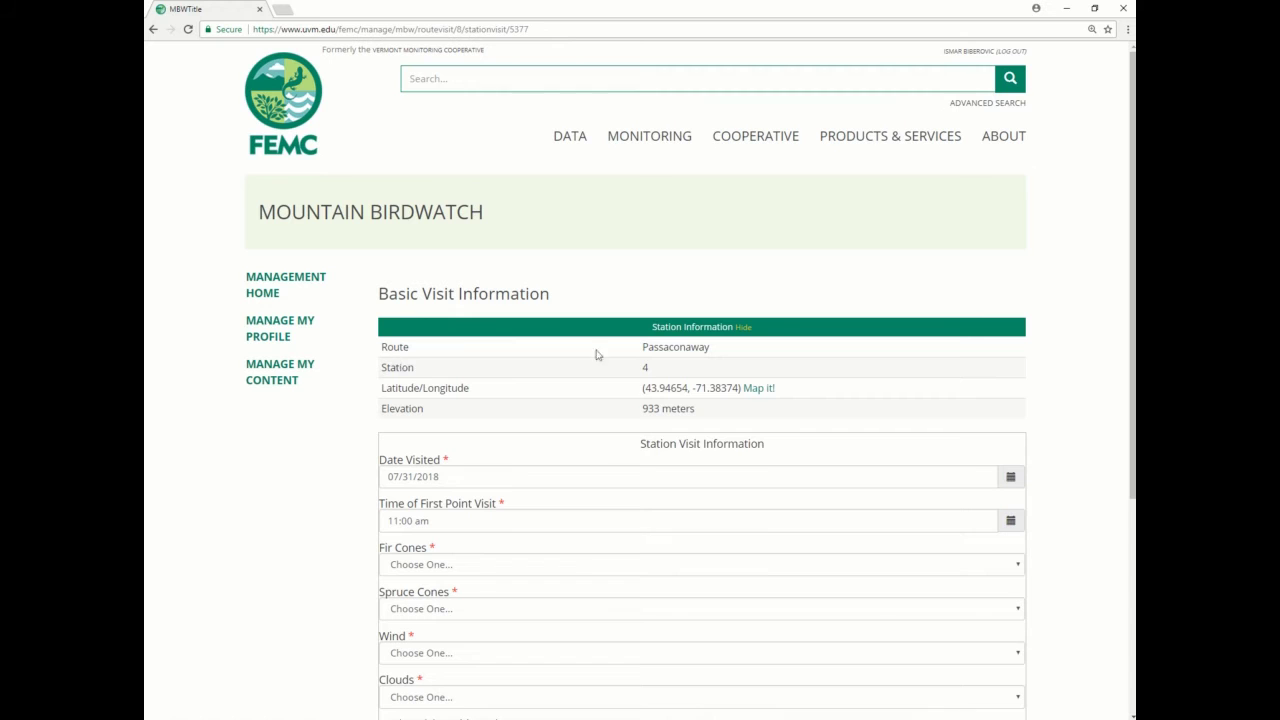
{"action": "left_click_drag", "start_coordinate": [384, 367], "coordinate": [429, 371]}
{"action": "left_click_drag", "start_coordinate": [630, 390], "coordinate": [749, 389]}
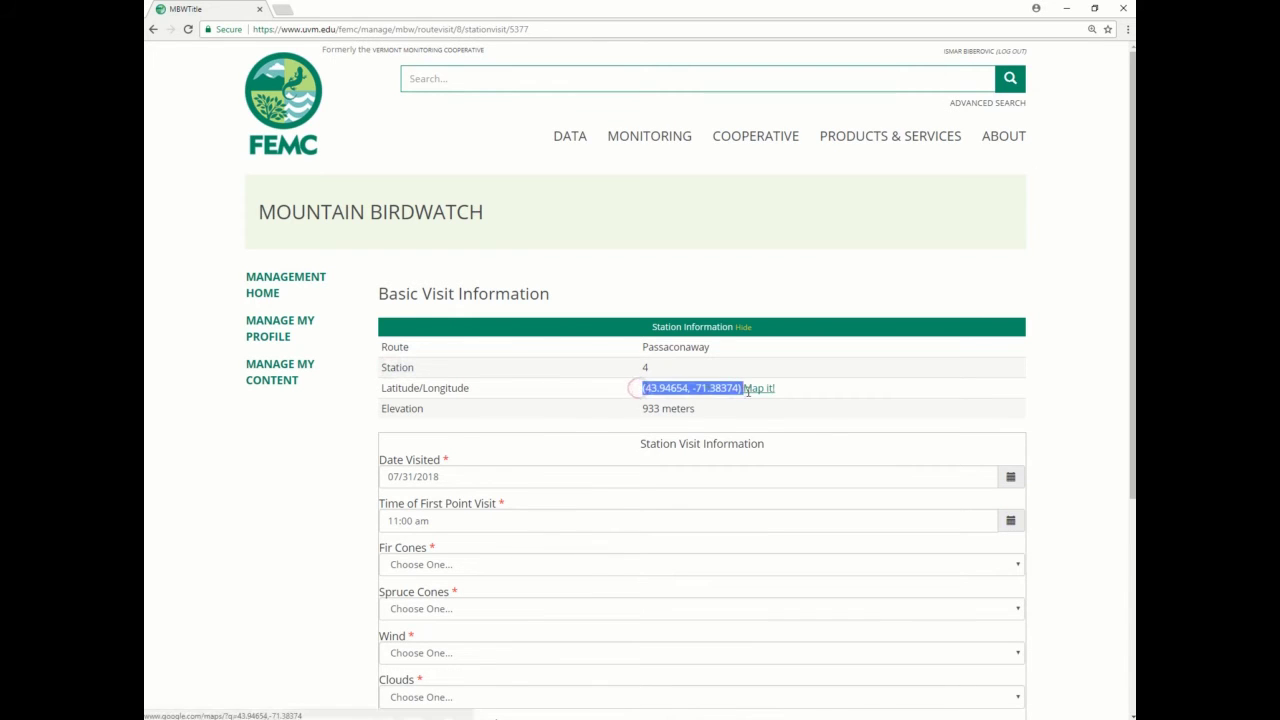
{"action": "left_click", "coordinate": [748, 430]}
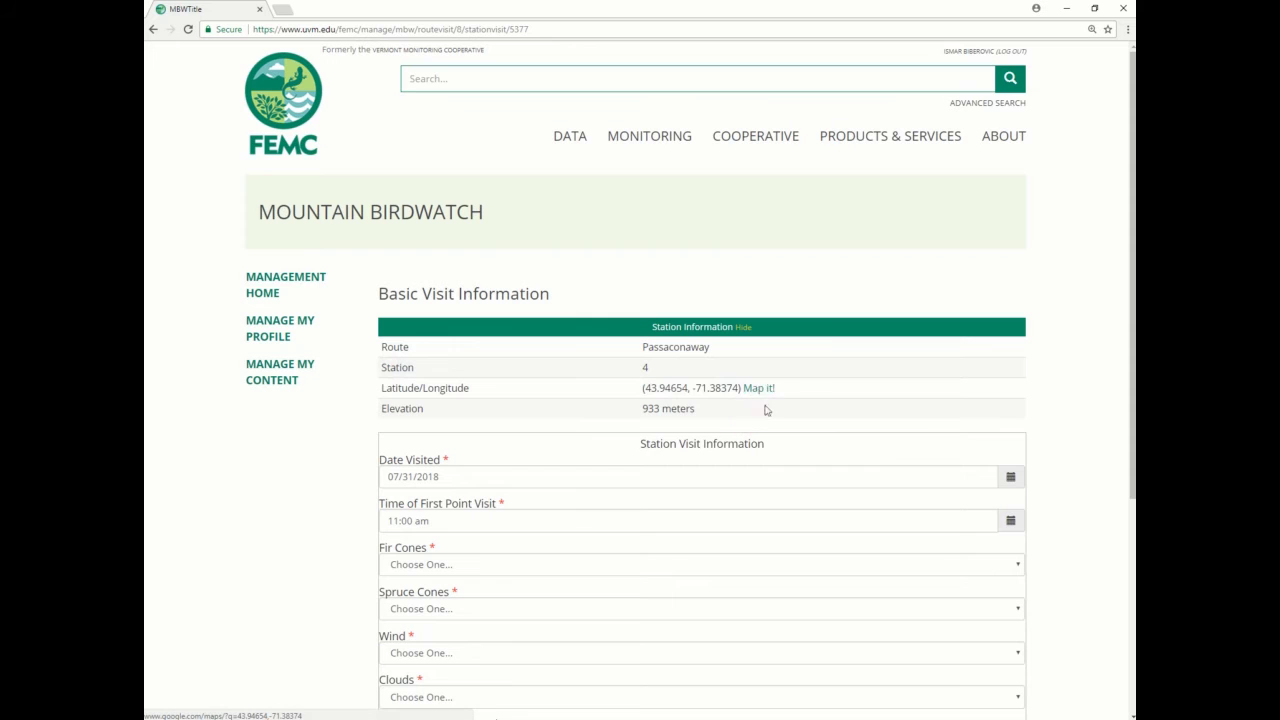
{"action": "left_click_drag", "start_coordinate": [708, 408], "coordinate": [640, 413]}
{"action": "scroll", "coordinate": [1000, 400], "scroll_direction": "down", "scroll_amount": 1}
Set station 4's Time of First Point Visit to 10:30 am with the clock picker.
{"action": "left_click", "coordinate": [1056, 398]}
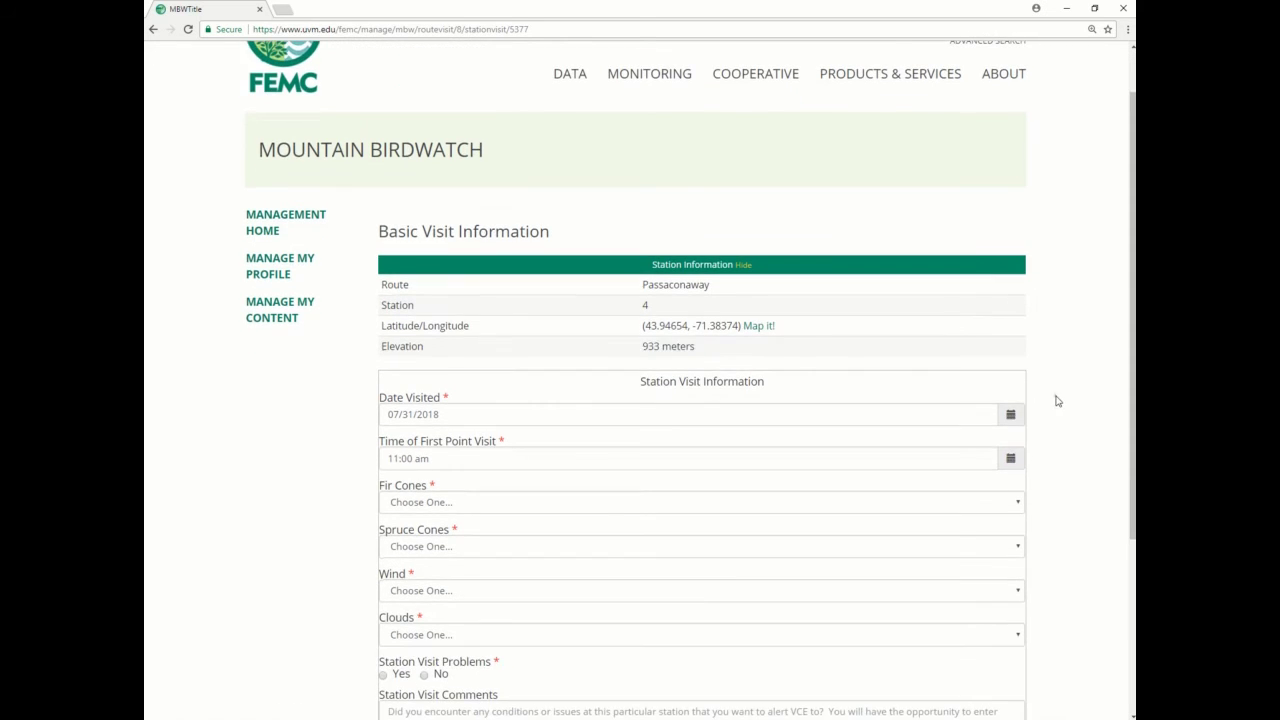
{"action": "left_click", "coordinate": [1012, 460]}
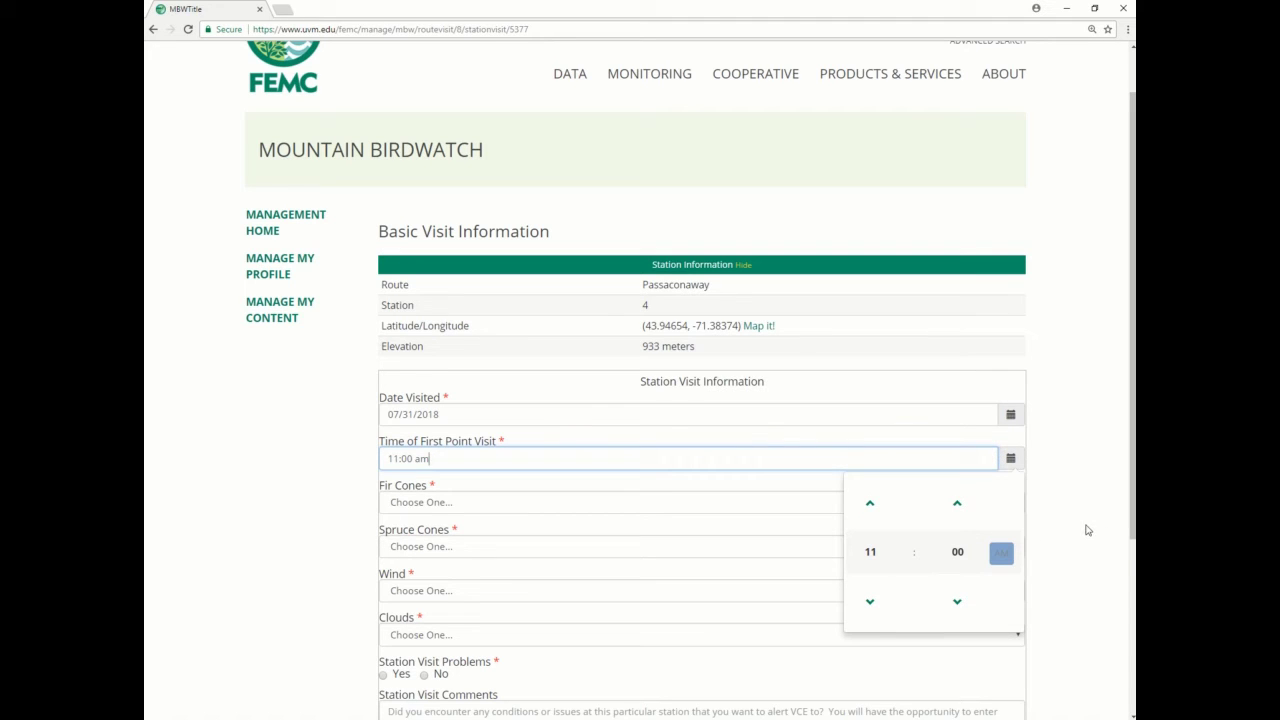
{"action": "left_click", "coordinate": [869, 603]}
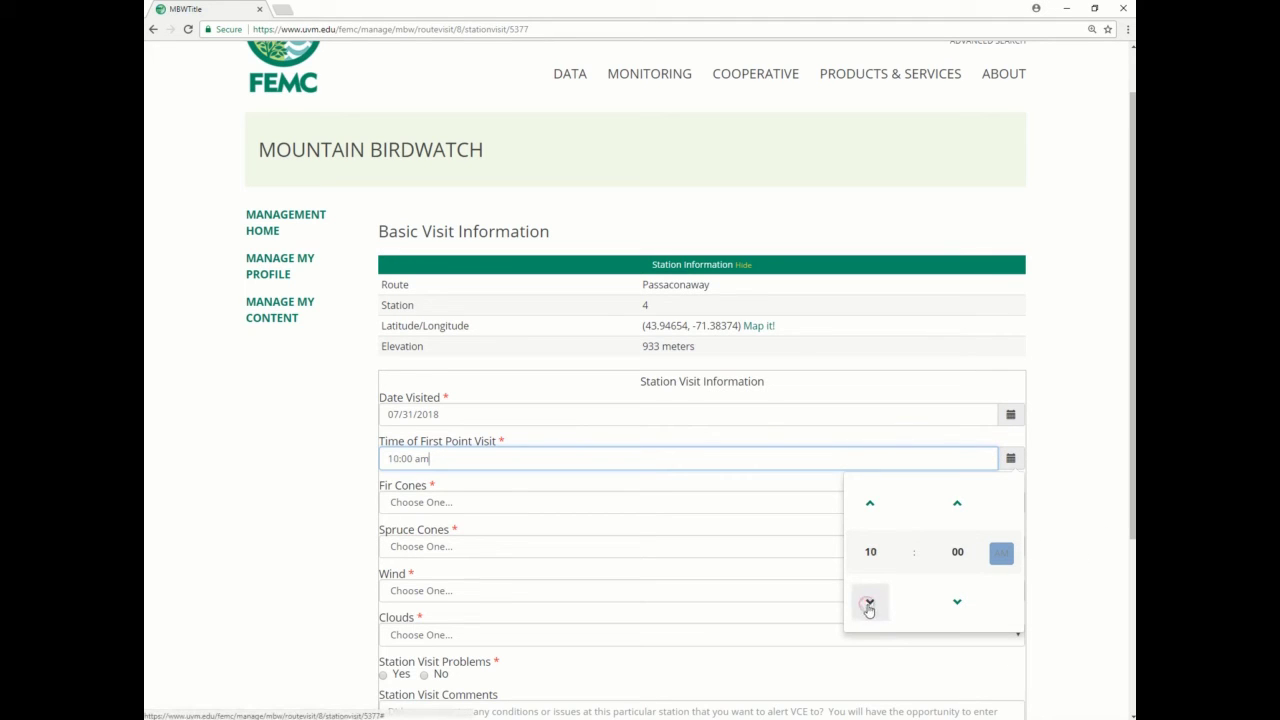
{"action": "left_click", "coordinate": [956, 508]}
{"action": "left_click", "coordinate": [956, 508]}
{"action": "left_click", "coordinate": [956, 508]}
{"action": "left_click", "coordinate": [956, 508]}
{"action": "left_click", "coordinate": [956, 508]}
{"action": "left_click", "coordinate": [956, 508]}
{"action": "left_click", "coordinate": [956, 508]}
{"action": "left_click", "coordinate": [956, 508]}
{"action": "left_click", "coordinate": [956, 508]}
{"action": "left_click", "coordinate": [956, 508]}
{"action": "left_click", "coordinate": [956, 508]}
{"action": "left_click", "coordinate": [956, 508]}
{"action": "left_click", "coordinate": [956, 508]}
{"action": "left_click", "coordinate": [956, 508]}
{"action": "left_click", "coordinate": [956, 508]}
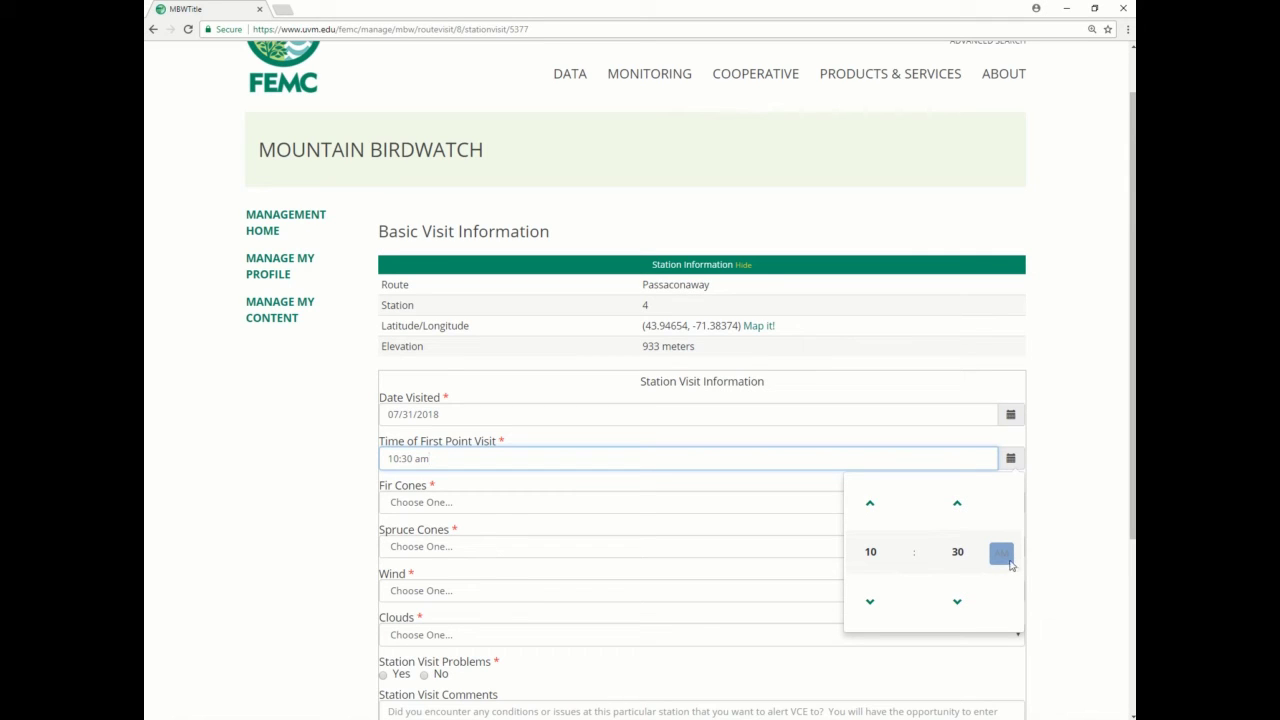
{"action": "left_click", "coordinate": [1070, 500]}
{"action": "left_click", "coordinate": [1069, 500]}
Record Fir Cones as 'Mature Cones Present' and Spruce Cones as 'Mature Cones Not Present'.
{"action": "left_click", "coordinate": [597, 510]}
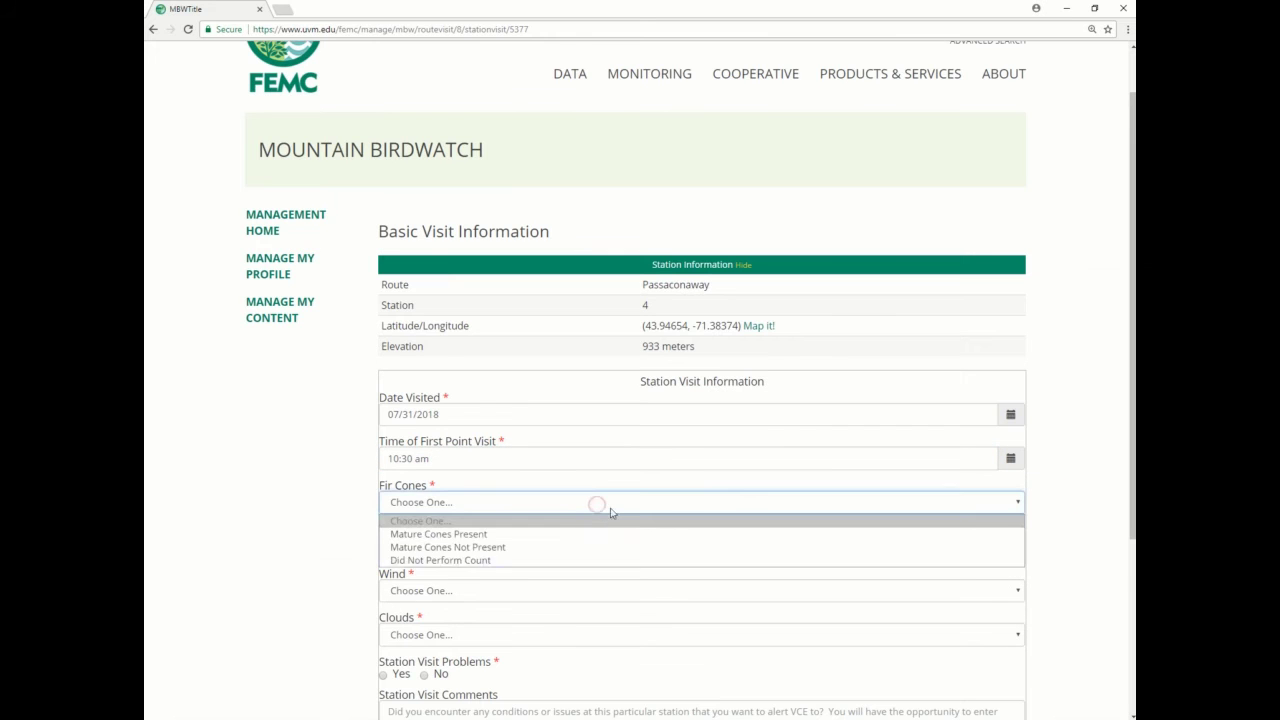
{"action": "scroll", "coordinate": [590, 505], "scroll_direction": "down", "scroll_amount": 1}
{"action": "left_click", "coordinate": [549, 440]}
{"action": "left_click", "coordinate": [521, 471]}
{"action": "left_click", "coordinate": [520, 486]}
{"action": "left_click", "coordinate": [505, 530]}
Set Wind to 2-5 km/h and Clouds to Cloudy/Overcast.
{"action": "left_click", "coordinate": [512, 530]}
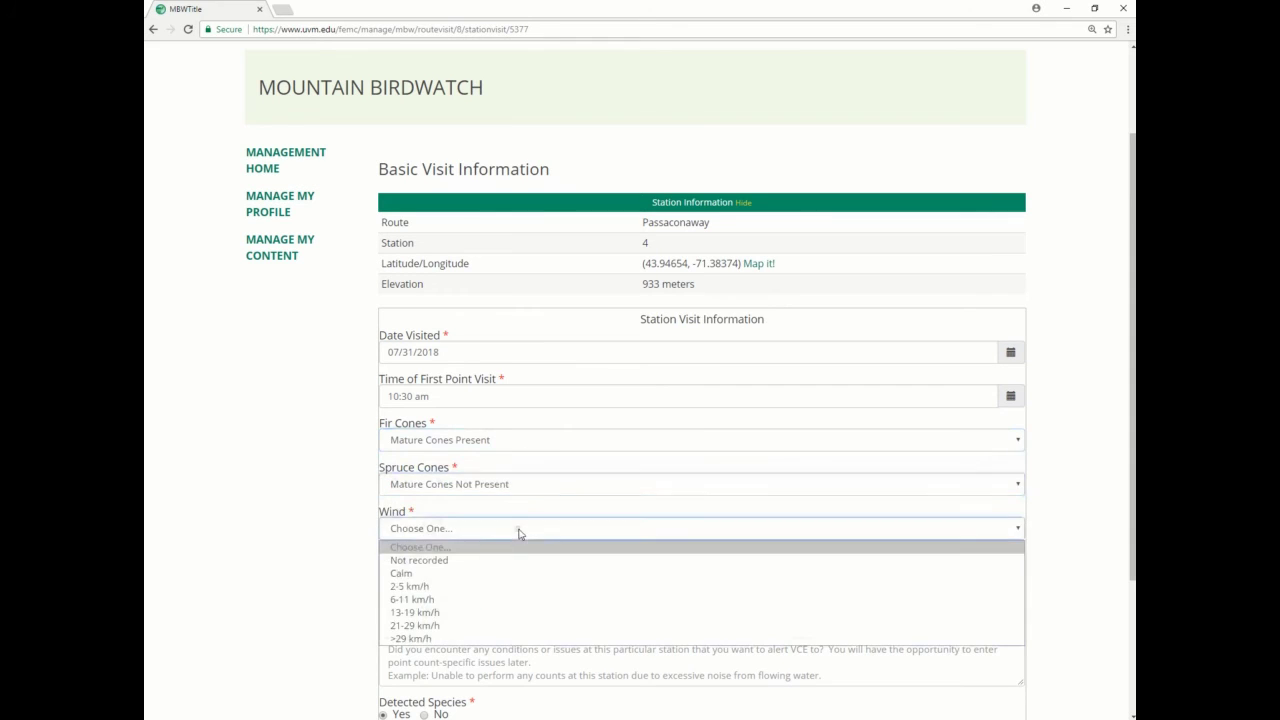
{"action": "left_click", "coordinate": [486, 588]}
{"action": "left_click", "coordinate": [487, 573]}
{"action": "left_click", "coordinate": [505, 627]}
{"action": "scroll", "coordinate": [490, 502], "scroll_direction": "down", "scroll_amount": 3}
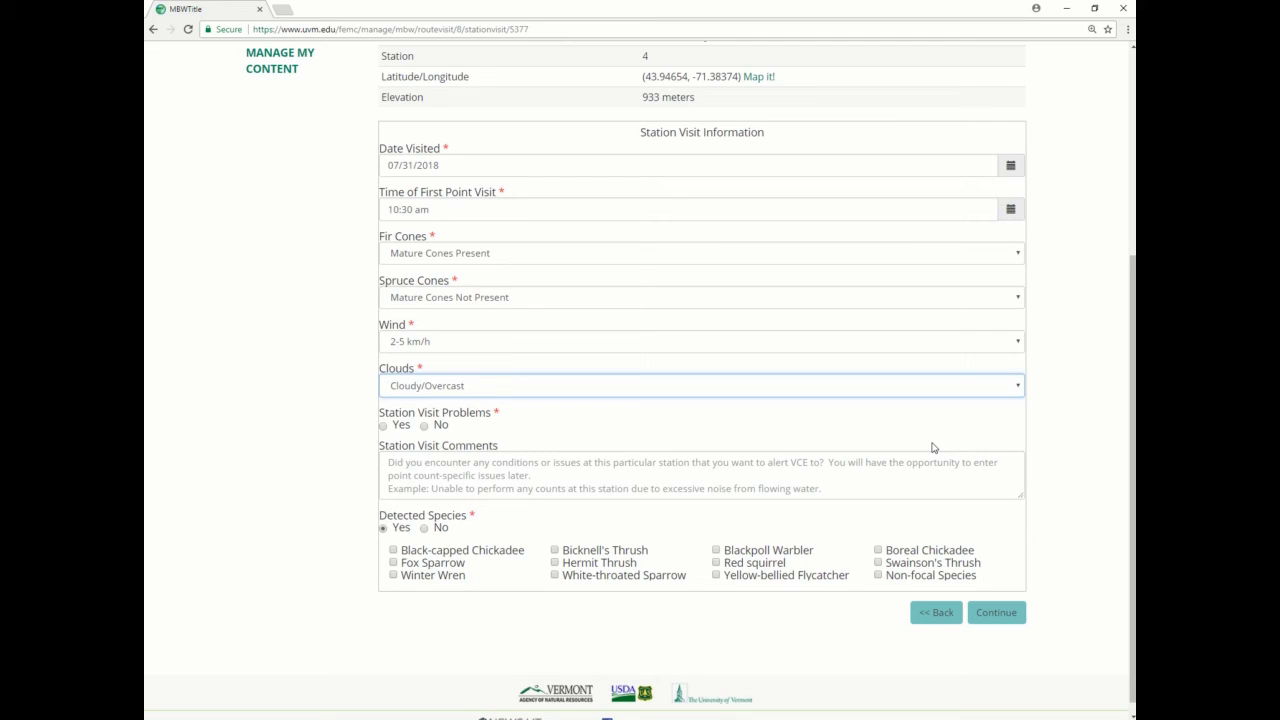
Answer No to station visit problems, tick Boreal and Black-capped Chickadee, and continue.
{"action": "left_click", "coordinate": [834, 489]}
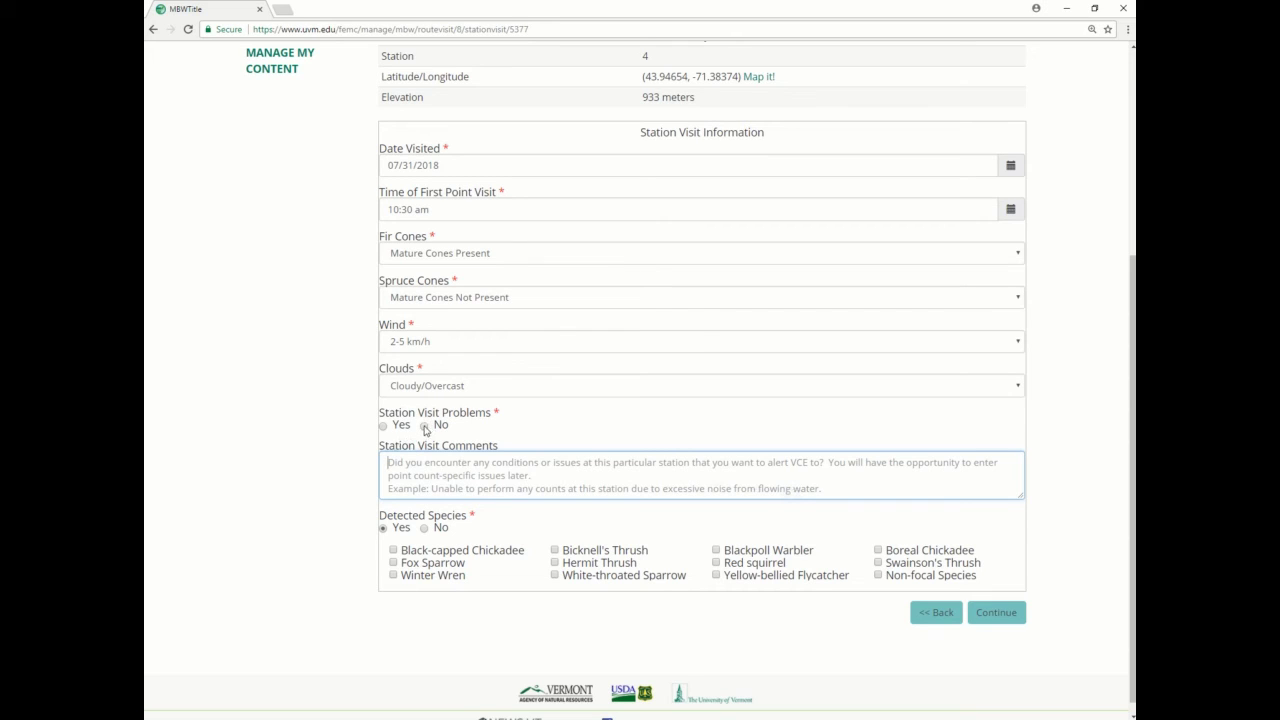
{"action": "left_click", "coordinate": [558, 489]}
{"action": "left_click", "coordinate": [425, 425]}
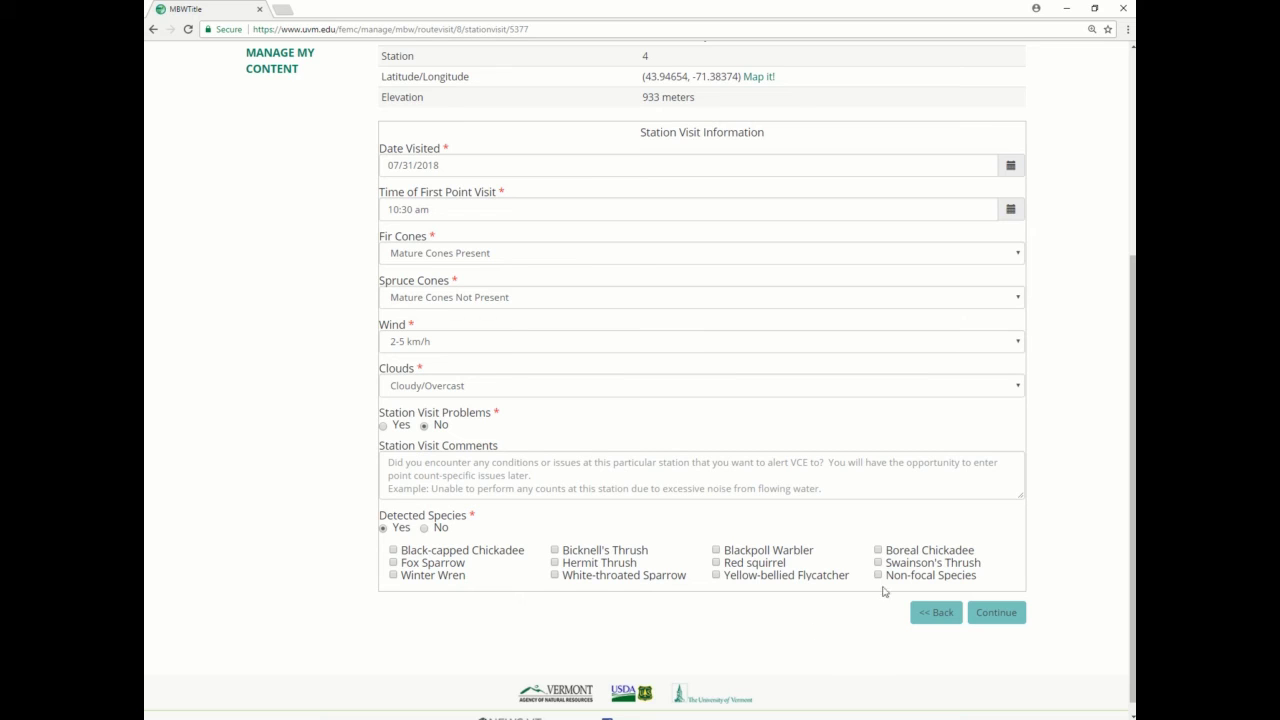
{"action": "left_click", "coordinate": [878, 550]}
{"action": "left_click", "coordinate": [393, 549]}
{"action": "left_click", "coordinate": [996, 613]}
Enter 6:30 AM chickadee counts: 3 within 50 m and 2 beyond 50 m.
{"action": "type", "text": "3"}
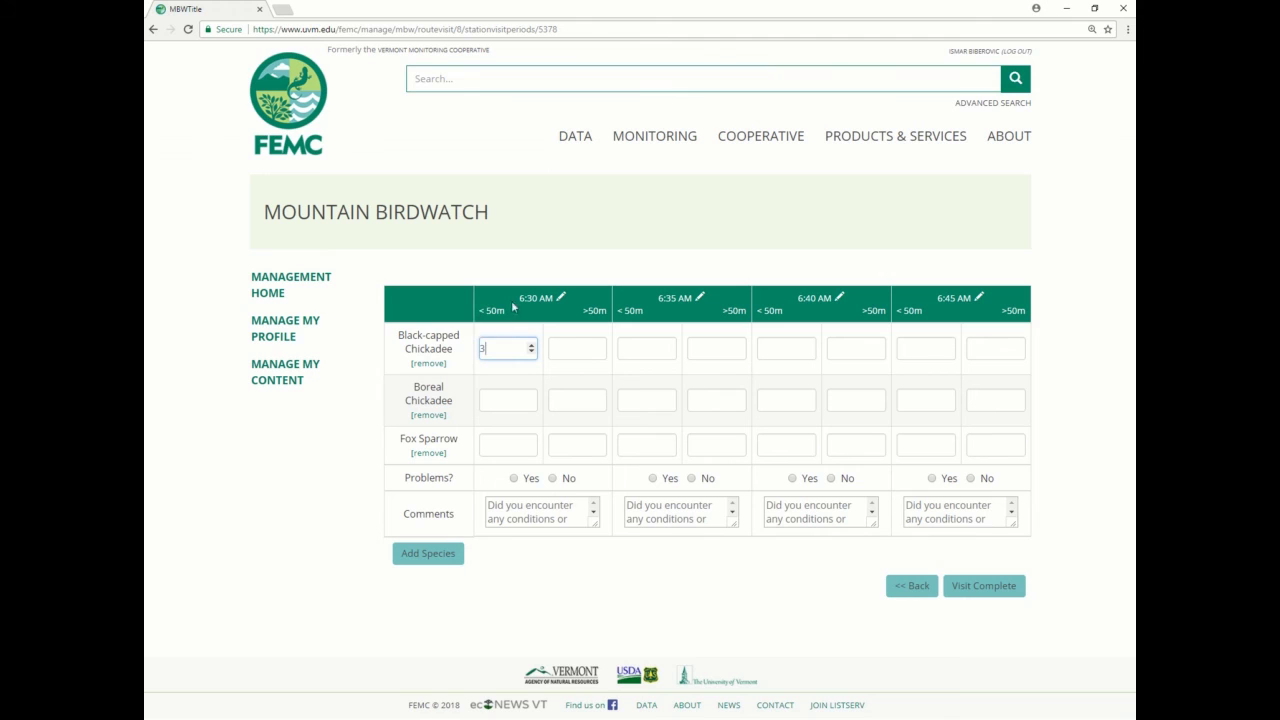
{"action": "left_click", "coordinate": [581, 356]}
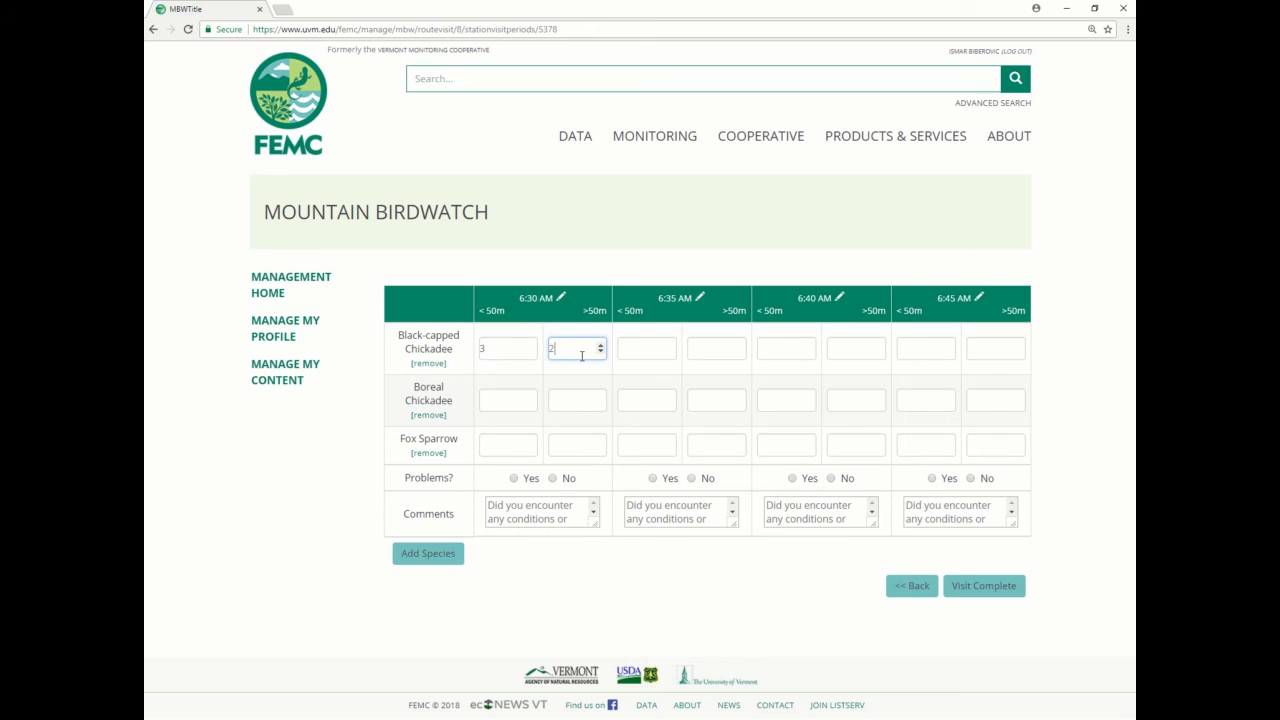
{"action": "left_click", "coordinate": [513, 406]}
{"action": "type", "text": "3"}
{"action": "left_click", "coordinate": [568, 406]}
{"action": "type", "text": "2"}
{"action": "left_click", "coordinate": [506, 449]}
Flag a problem for the 6:30 AM count and begin the comment 'dog started b'.
{"action": "left_click", "coordinate": [514, 479]}
{"action": "left_click", "coordinate": [557, 510]}
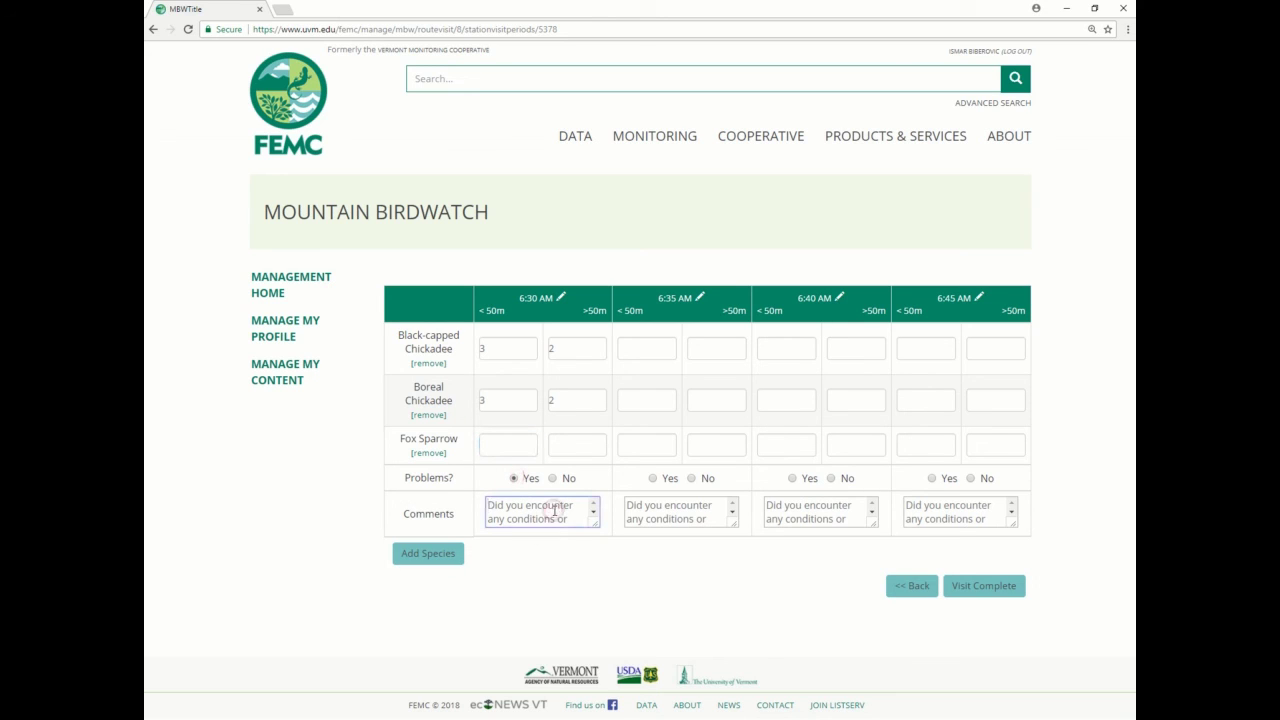
{"action": "type", "text": "dog star"}
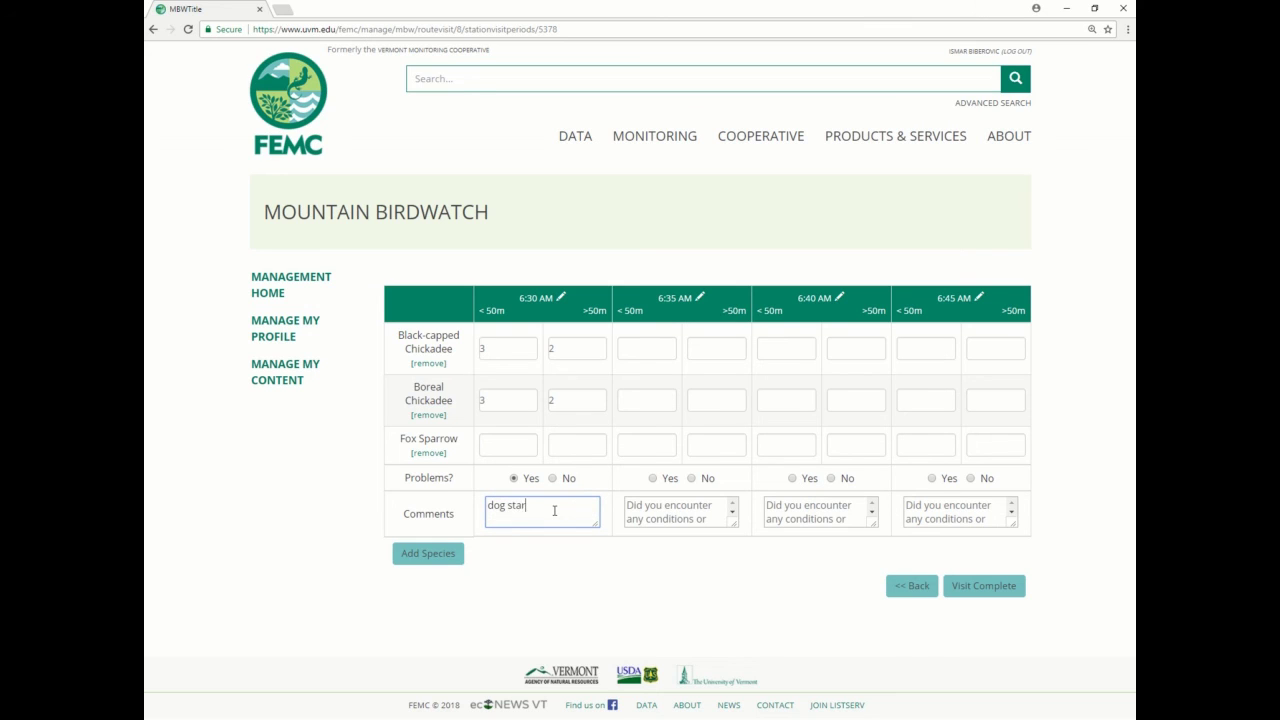